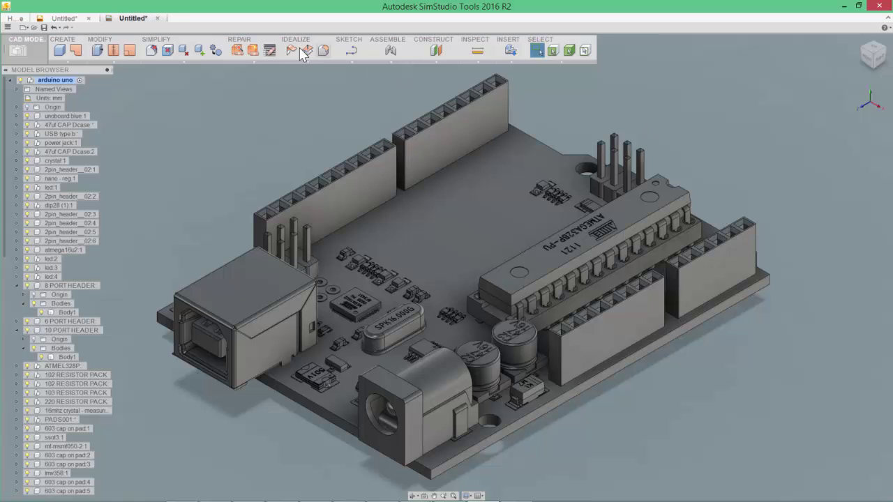
Start replacing the power jack with a primitive, using the Box shape and X-Axis direction
click(184, 61)
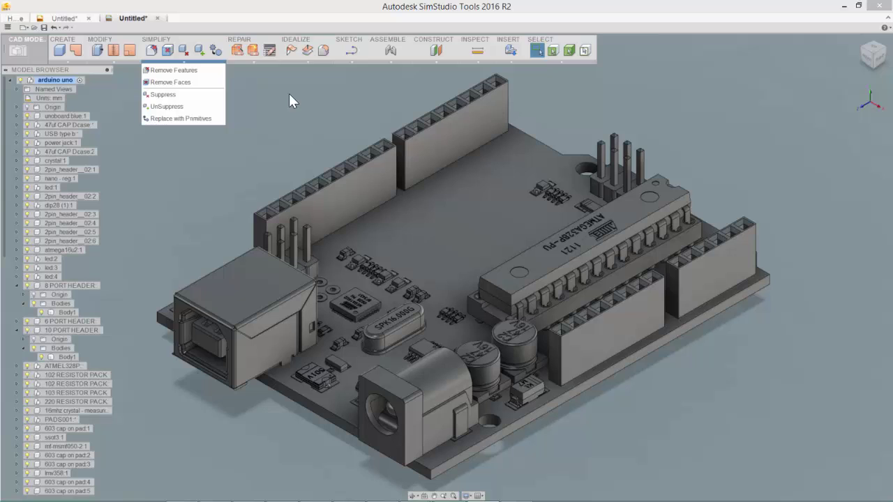
click(180, 119)
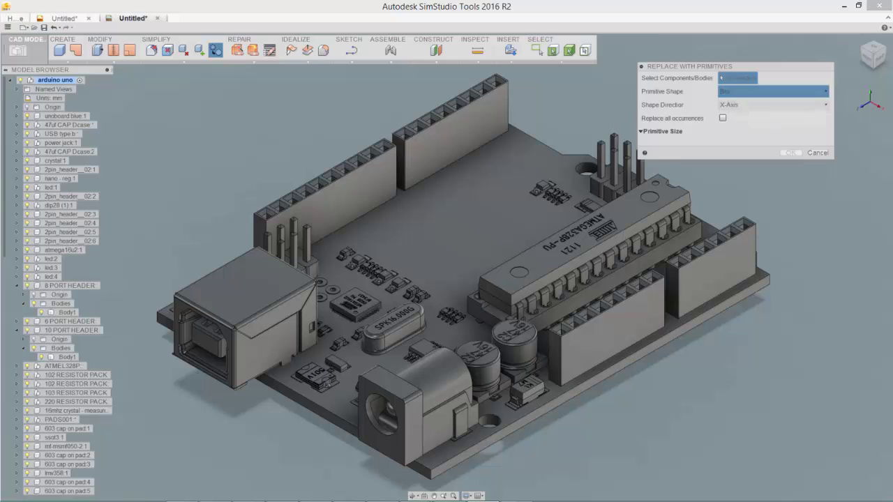
click(771, 91)
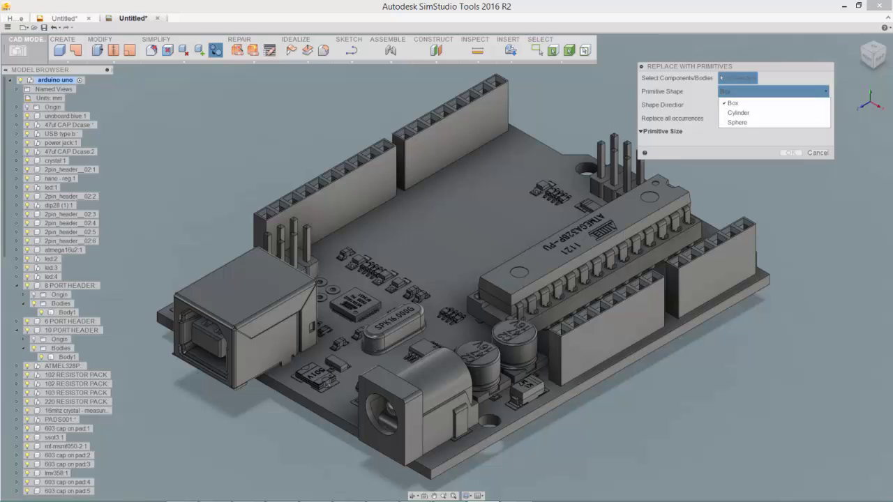
click(760, 133)
click(748, 106)
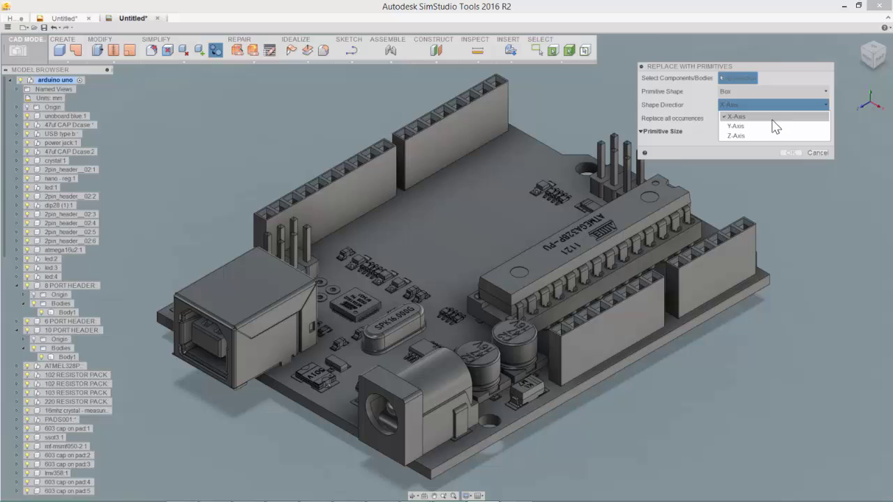
click(736, 116)
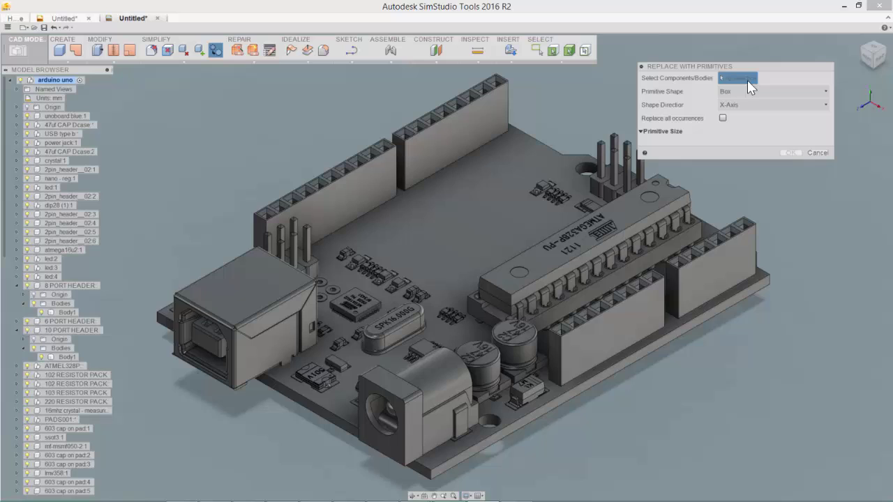
click(426, 426)
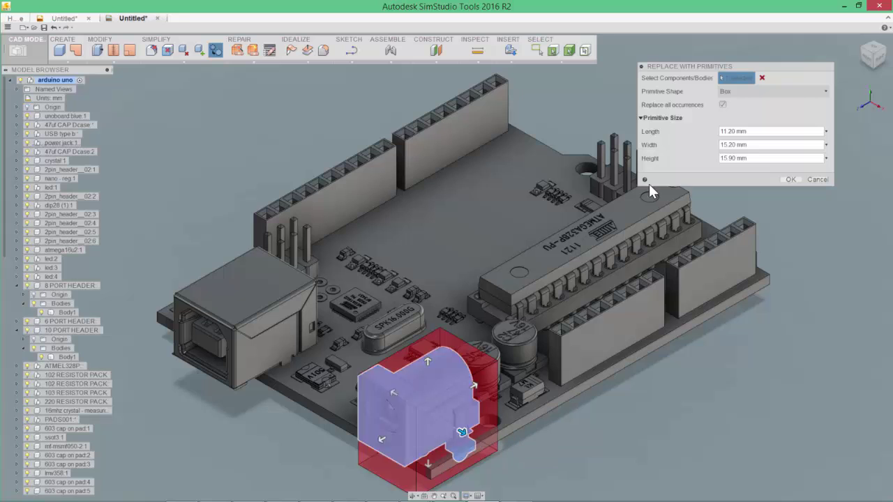
Reduce the power jack's box to 10 mm length, 11 mm width and 15 mm height, and apply the replacement
click(878, 60)
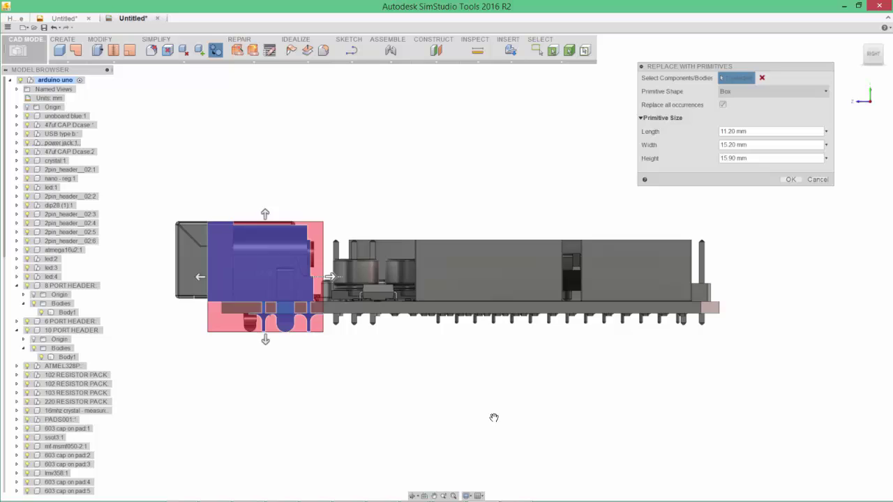
drag(330, 277, 325, 277)
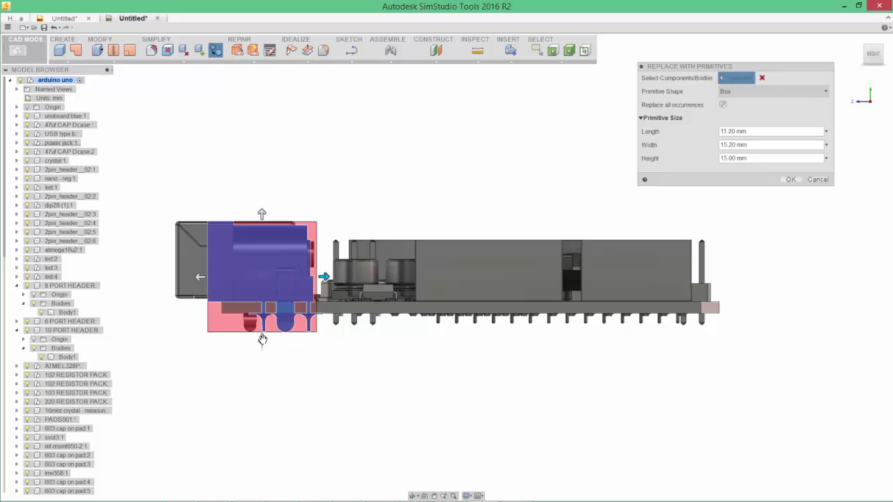
drag(262, 339, 263, 309)
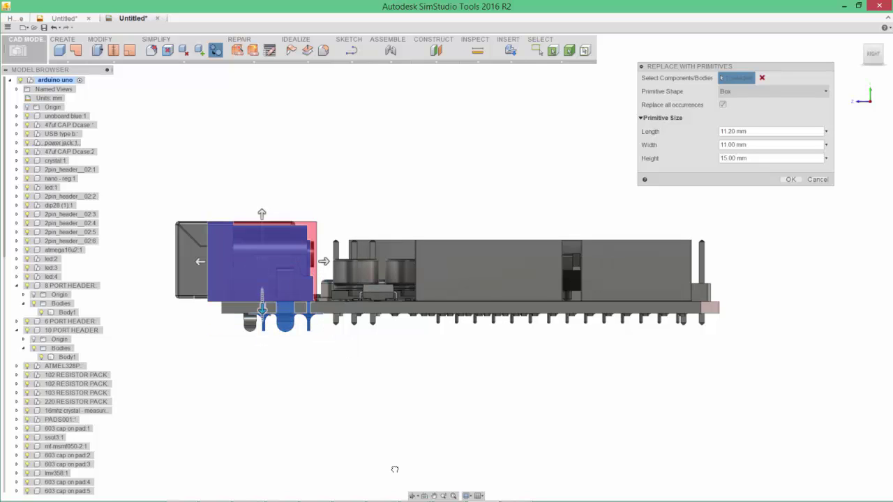
shift+middle_drag(259, 332, 510, 336)
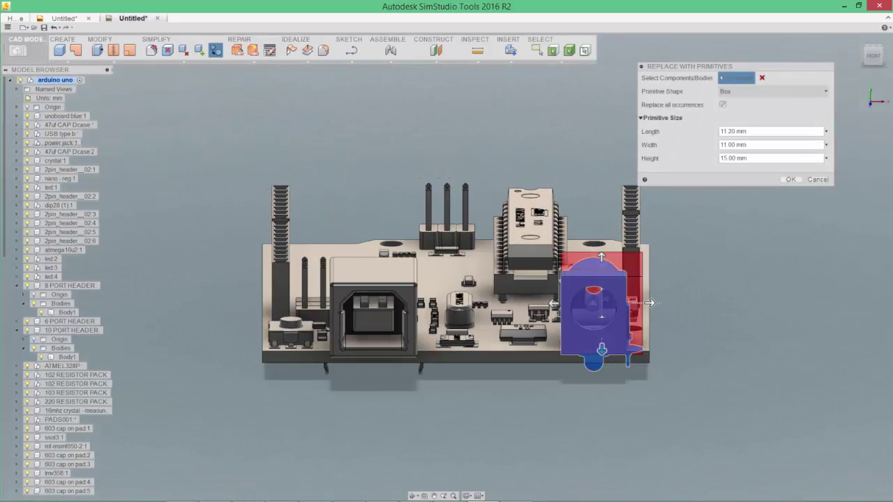
drag(648, 303, 640, 303)
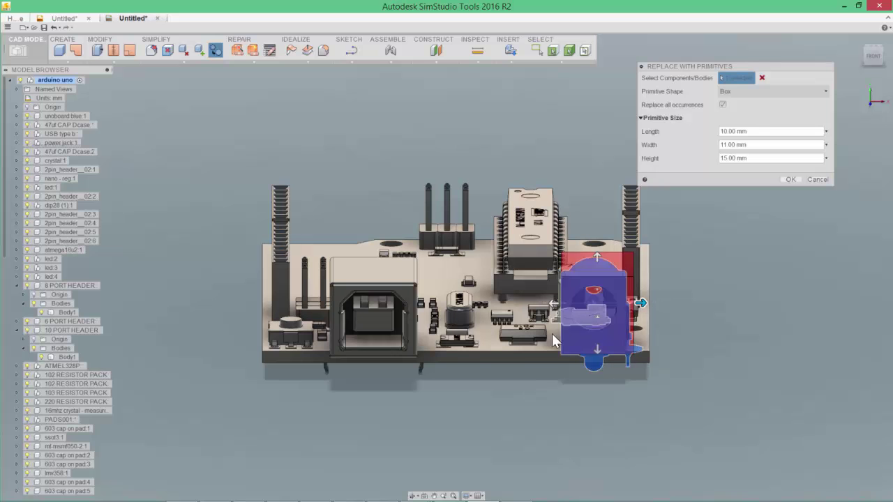
shift+middle_drag(597, 377, 474, 376)
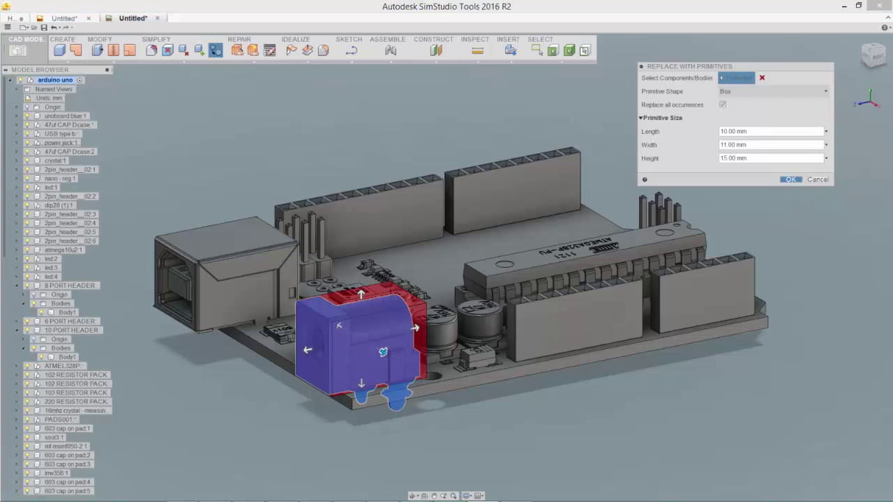
click(794, 180)
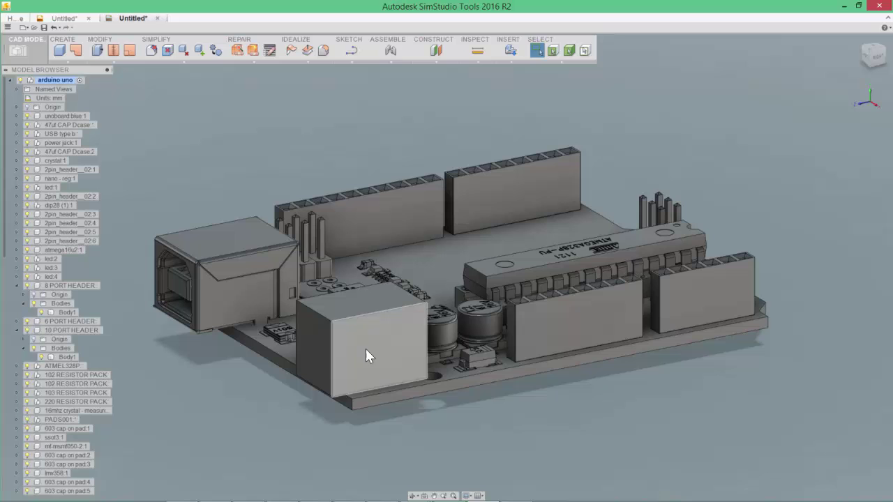
Replace the USB connector with a box primitive, pulling the box's underside up to the board
shift+middle_drag(377, 362, 400, 399)
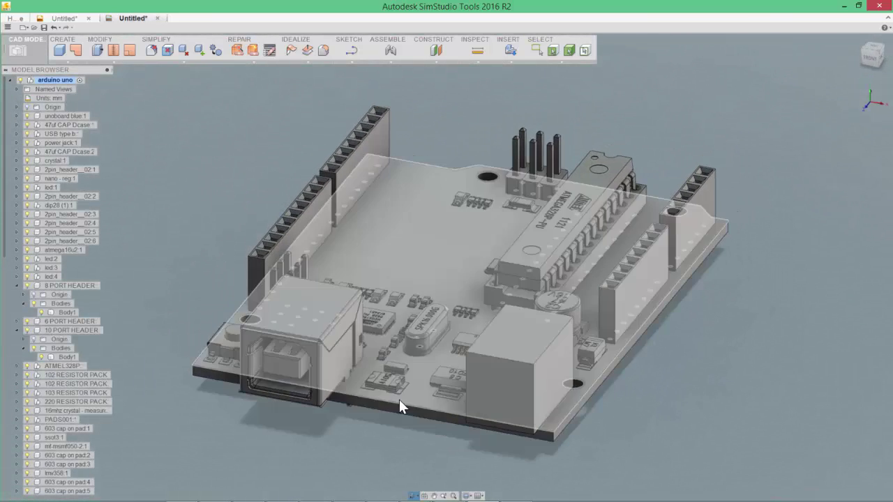
click(184, 60)
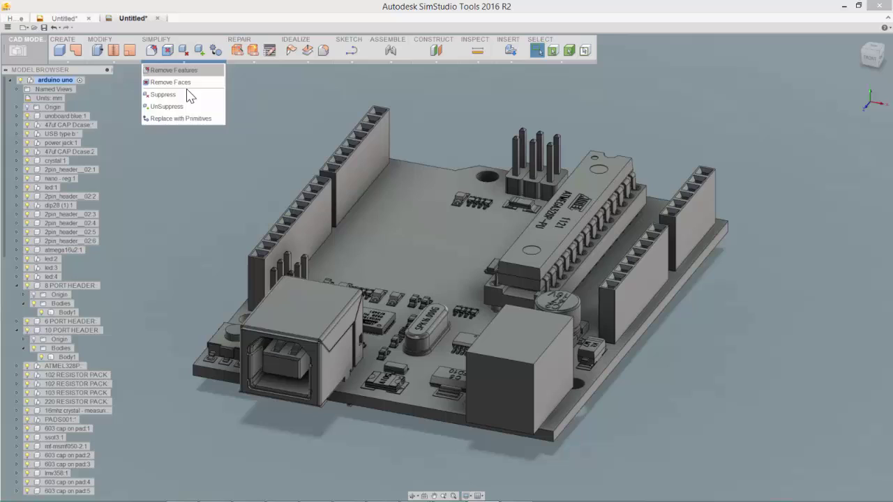
click(175, 115)
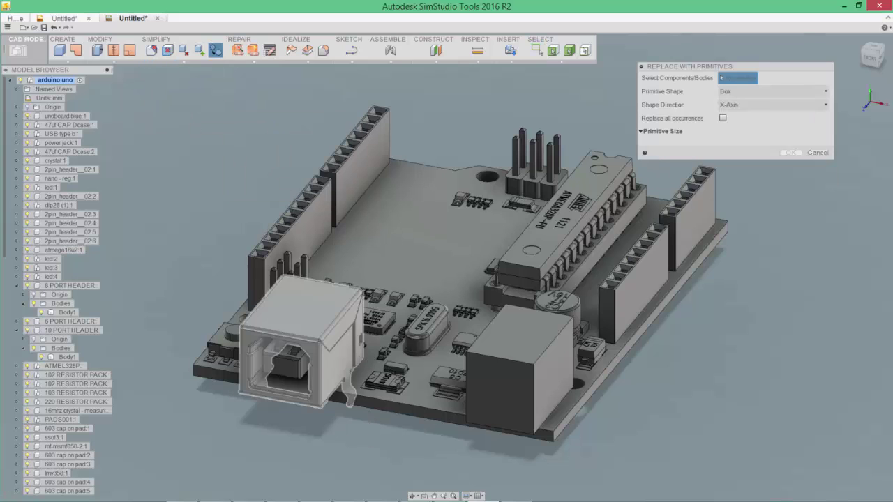
click(322, 362)
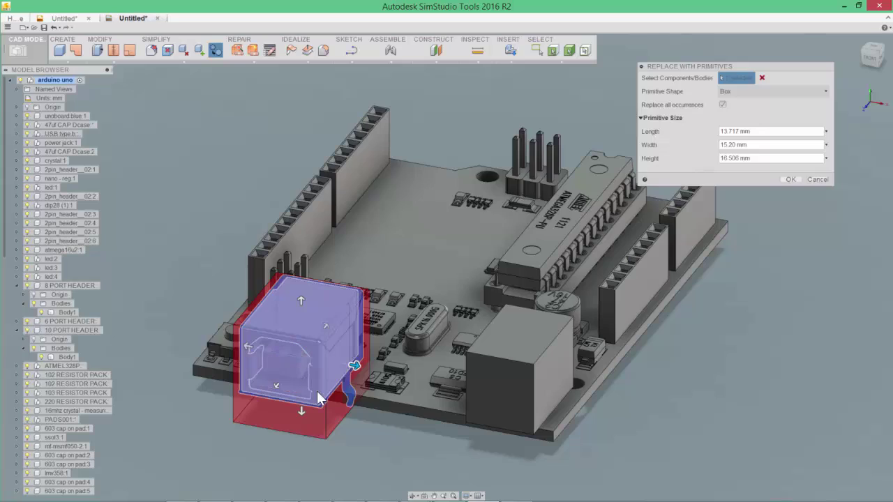
mouse_move(393, 355)
shift+middle_down()
mouse_move(365, 351)
mouse_move(372, 340)
mouse_move(378, 353)
shift+middle_up()
drag(374, 356, 375, 326)
shift+middle_drag(376, 345, 381, 318)
click(787, 180)
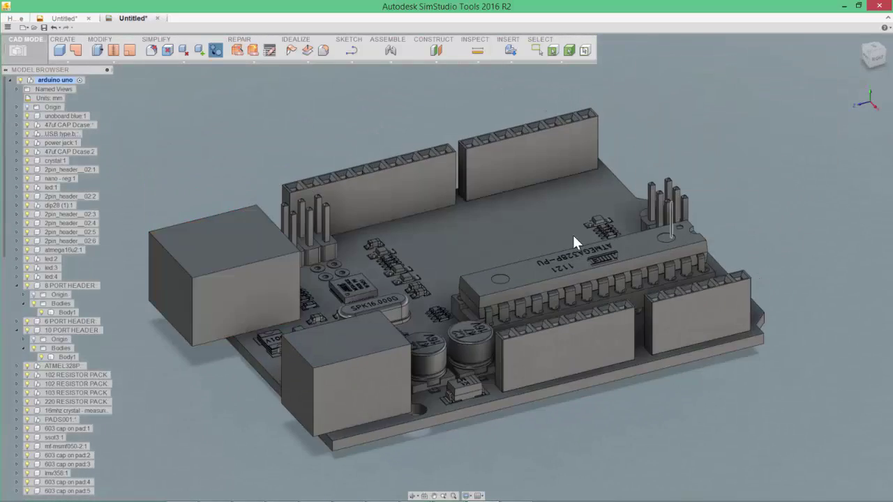
Replace the base of the capacitor beside the power jack with an 8 × 1.5 × 6.6 mm box primitive
shift+middle_drag(573, 235, 528, 288)
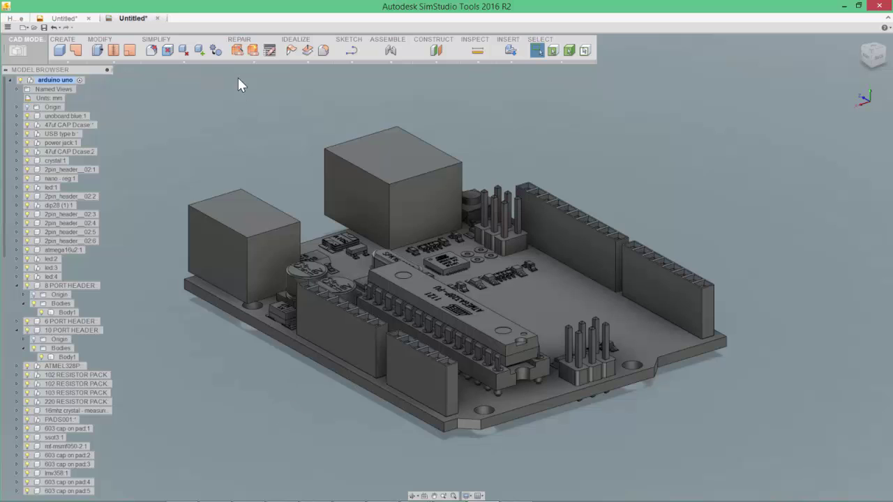
click(170, 62)
click(183, 118)
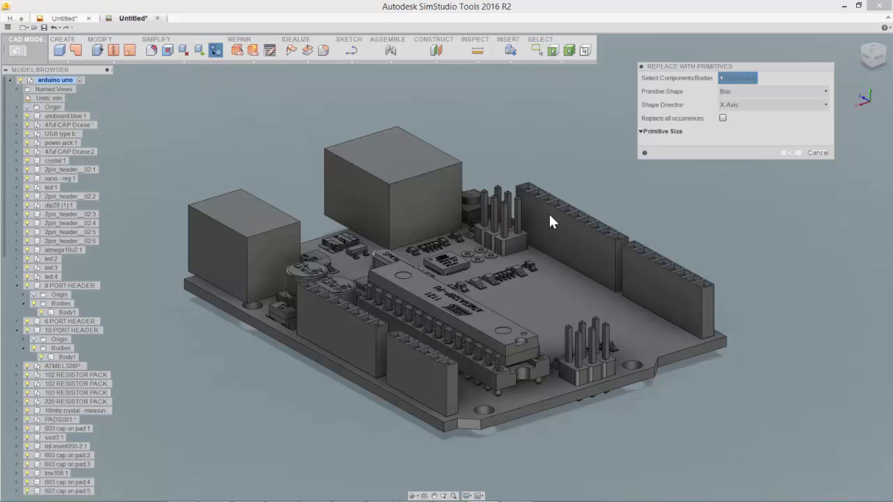
shift+middle_drag(549, 212, 604, 215)
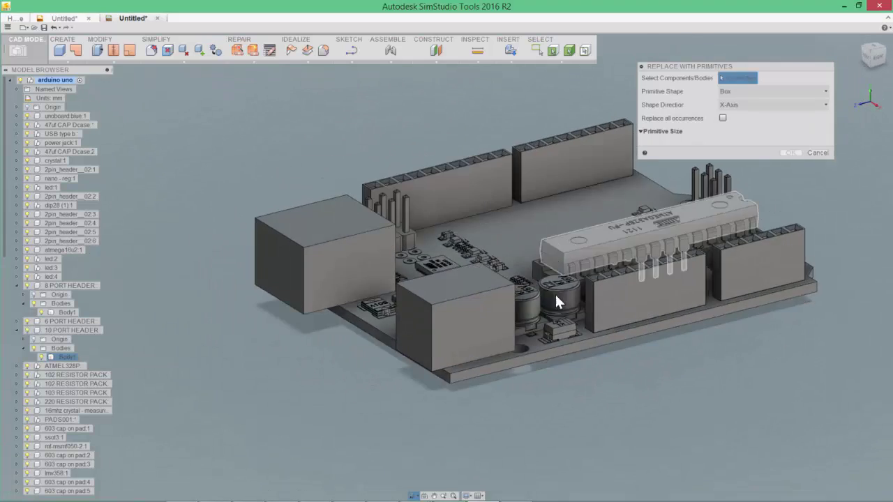
scroll(548, 315, up, 5)
scroll(548, 310, up, 5)
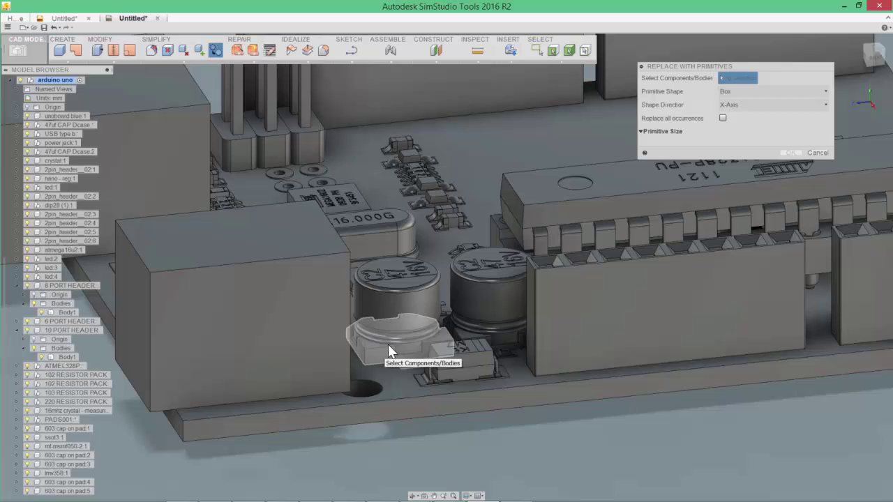
click(410, 305)
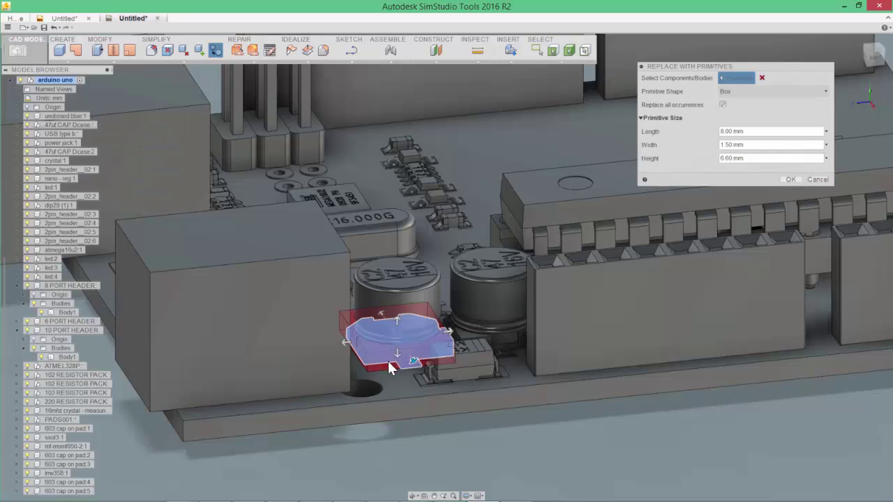
shift+middle_drag(388, 360, 398, 339)
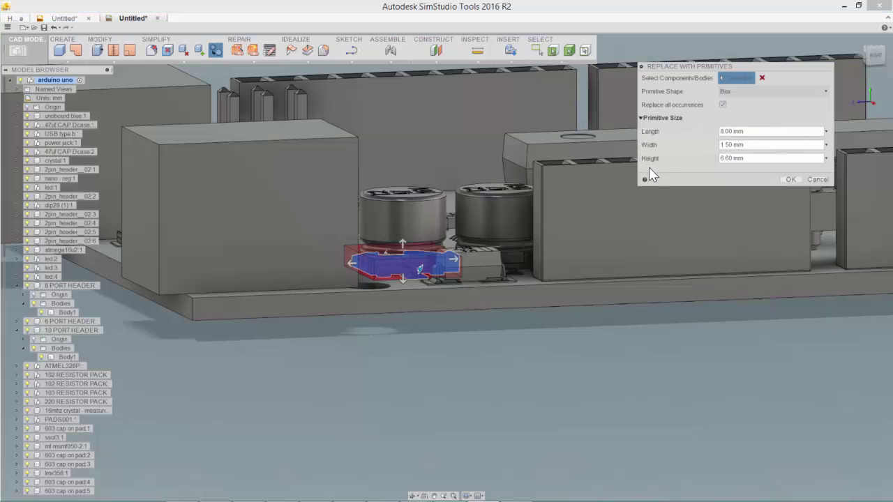
shift+middle_drag(481, 136, 491, 167)
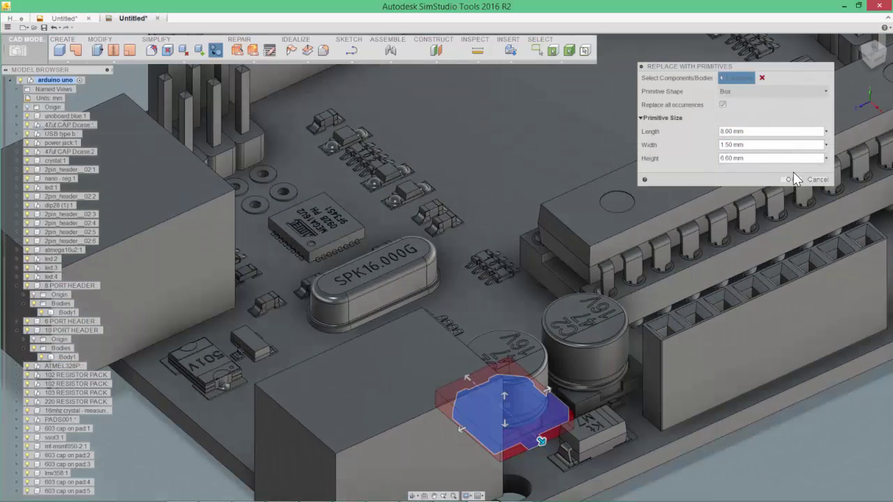
click(791, 180)
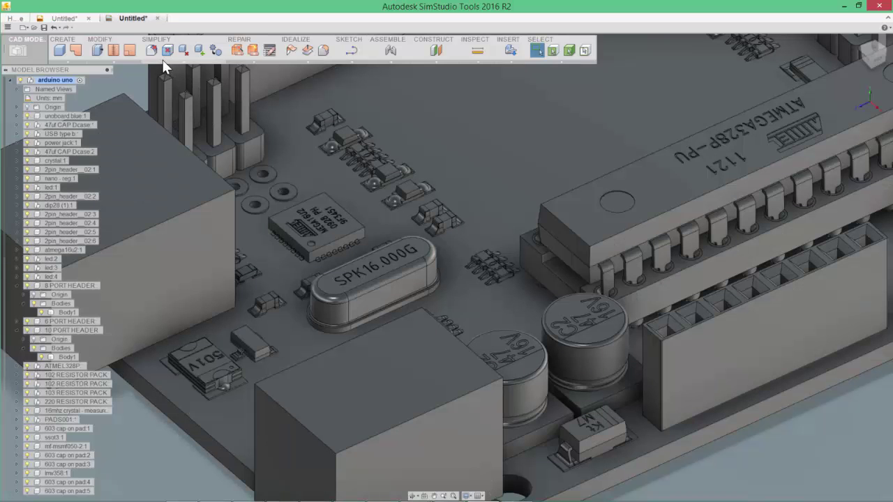
Start replacing the can of the capacitor beside the power jack with a Cylinder primitive along the Y-Axis
click(166, 63)
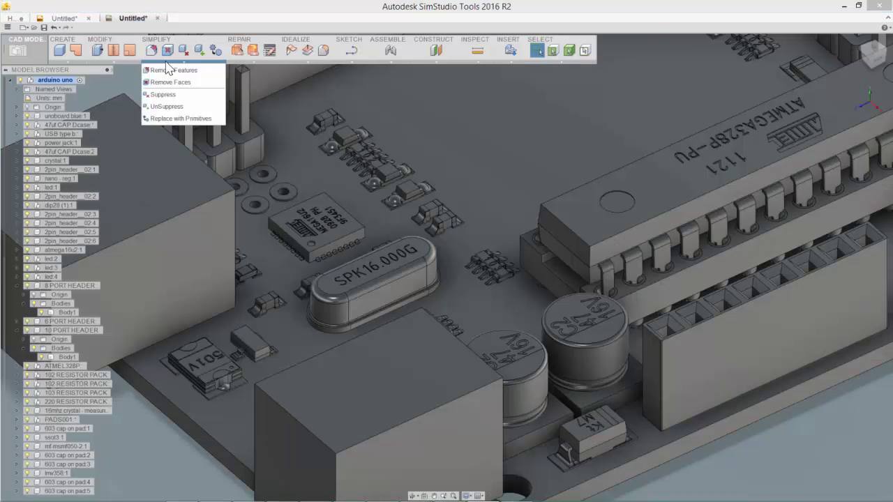
click(175, 118)
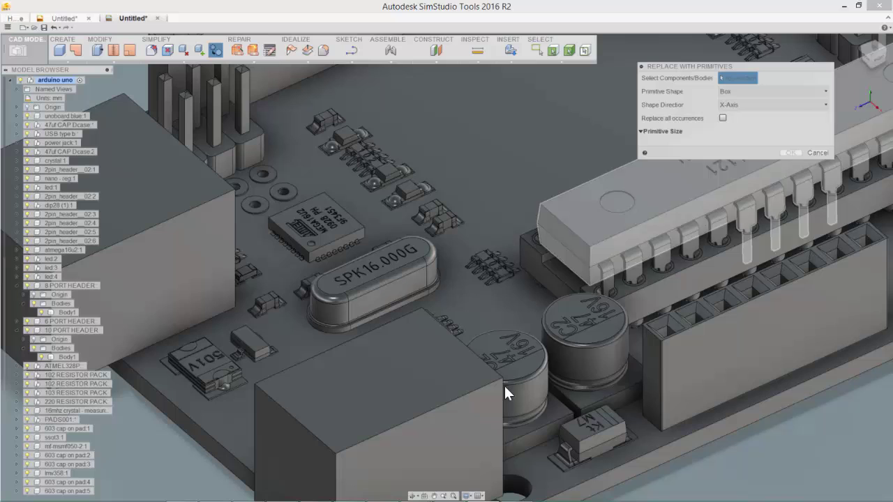
click(520, 385)
click(796, 92)
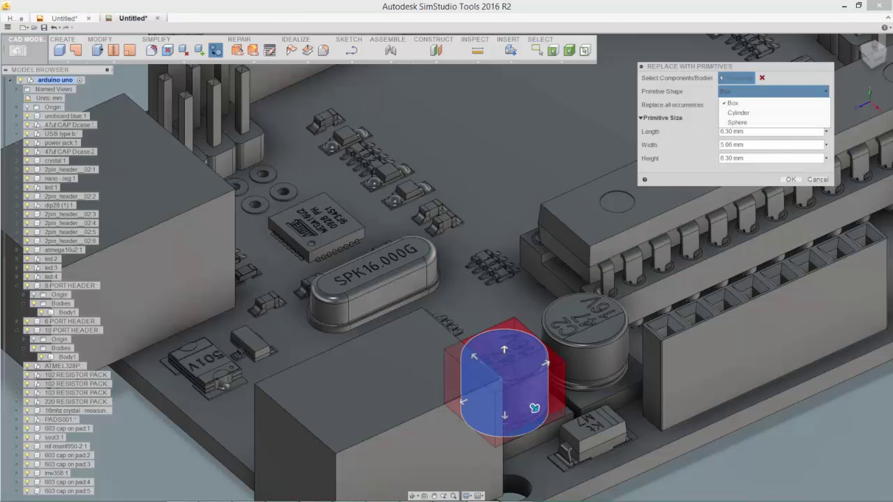
click(774, 113)
click(774, 104)
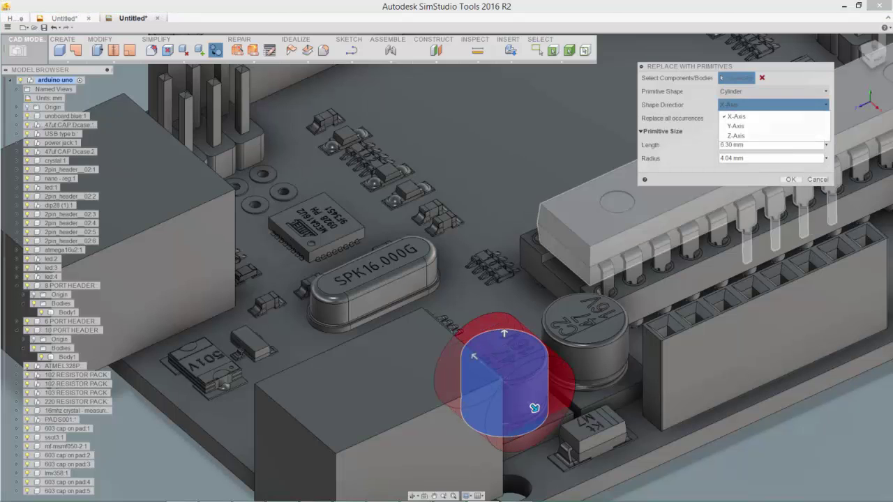
click(764, 126)
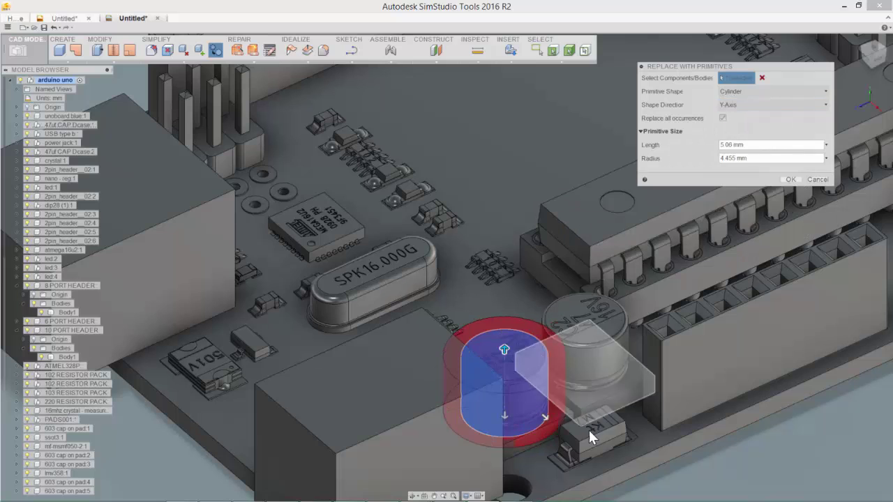
Reduce the capacitor cylinder's radius to 3 mm and apply the replacement to all occurrences
drag(550, 418, 533, 407)
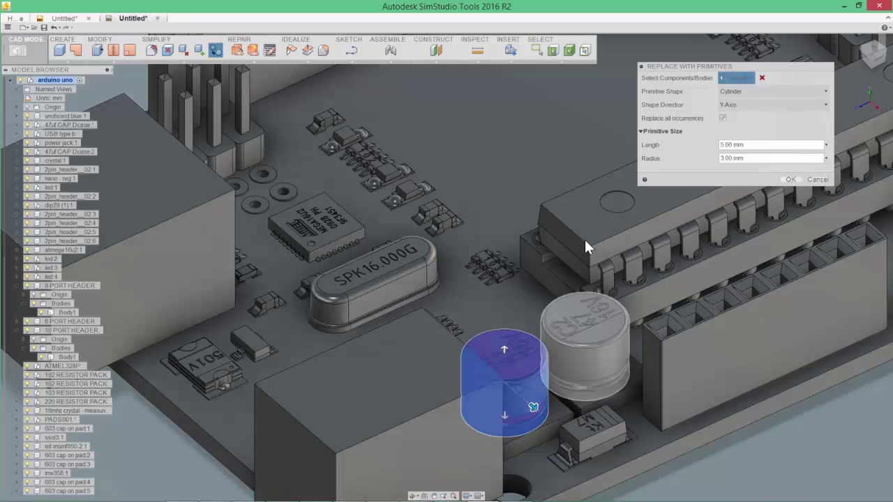
click(723, 118)
click(789, 179)
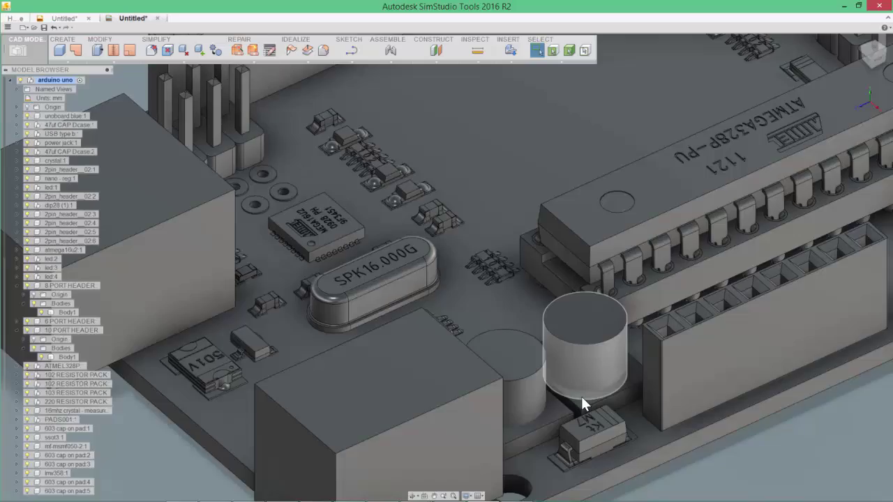
scroll(584, 364, down, 5)
scroll(531, 352, up, 3)
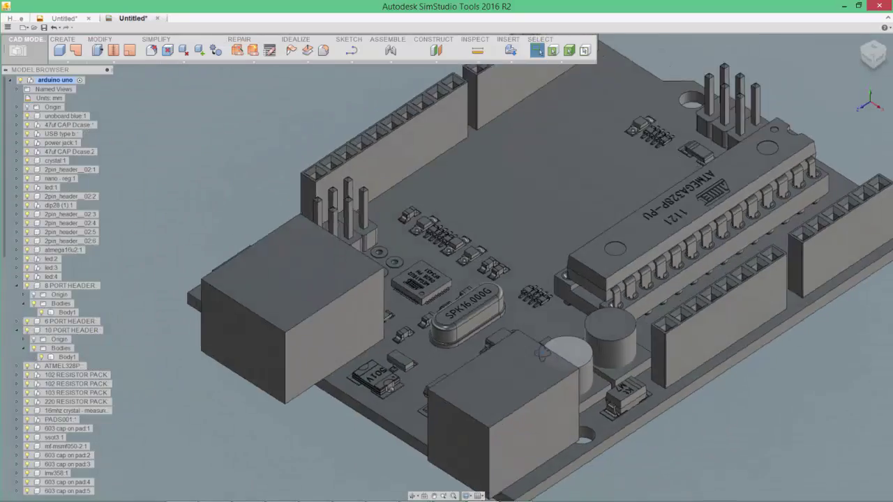
shift+middle_drag(543, 354, 525, 347)
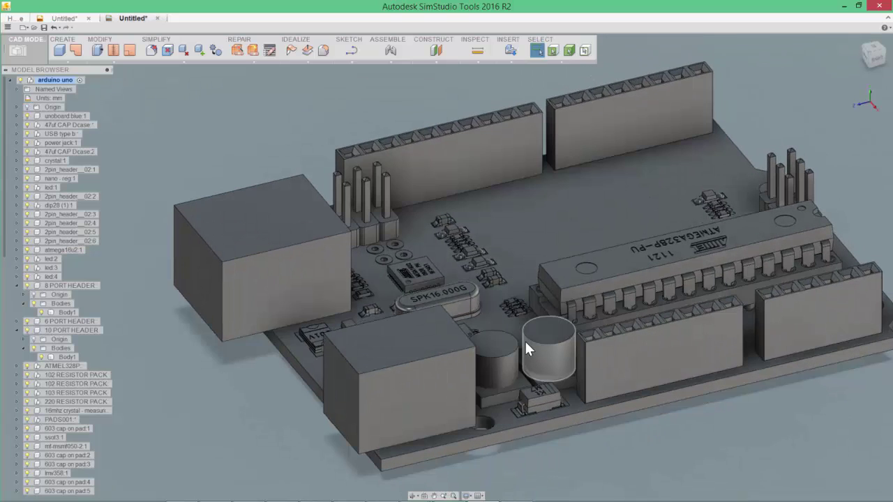